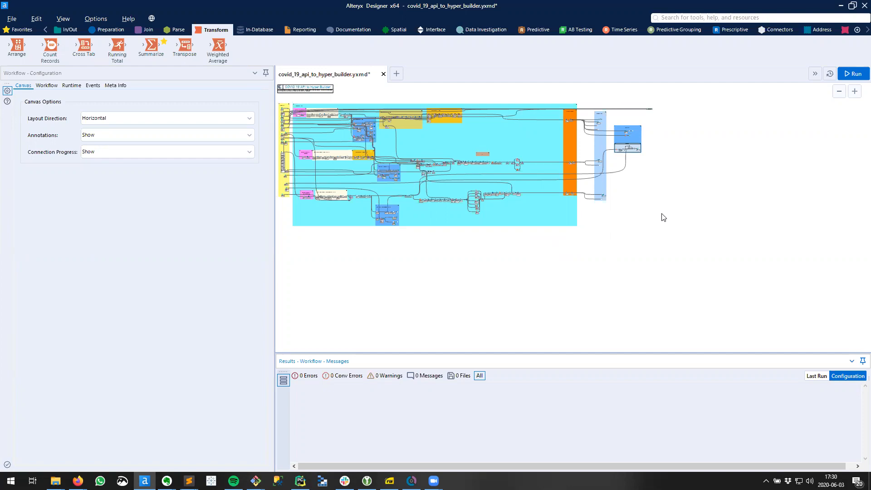
# Examine Container 332 in the TEST data area and the configuration of its Summarize tool
pyautogui.click(855, 91)
pyautogui.click(855, 92)
pyautogui.click(855, 92)
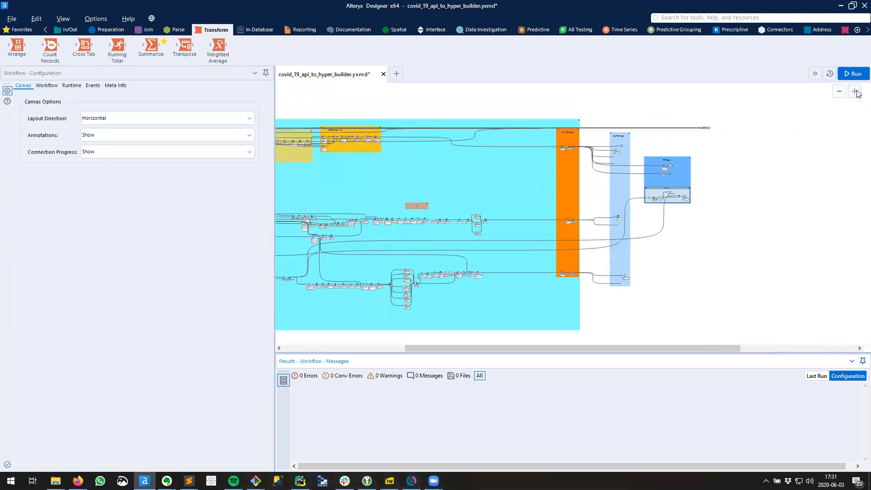
pyautogui.click(856, 92)
pyautogui.click(856, 91)
pyautogui.click(855, 92)
pyautogui.click(856, 92)
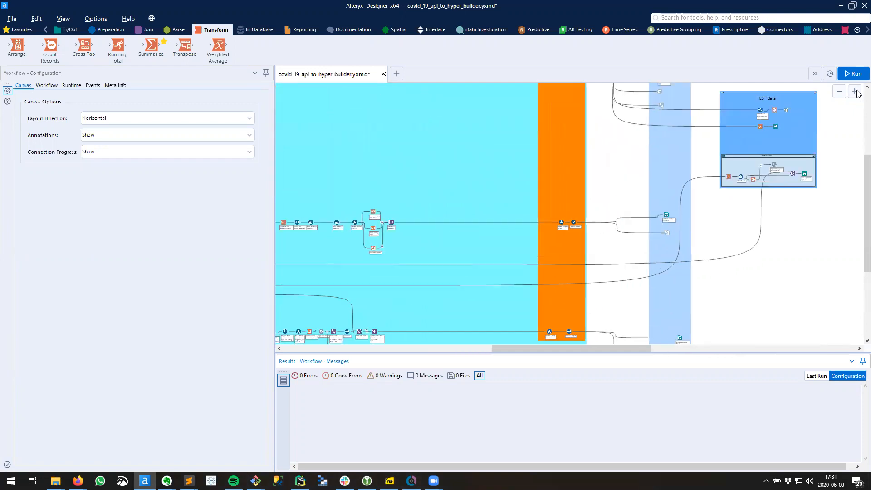
pyautogui.click(855, 92)
pyautogui.click(855, 92)
pyautogui.click(856, 92)
pyautogui.click(856, 91)
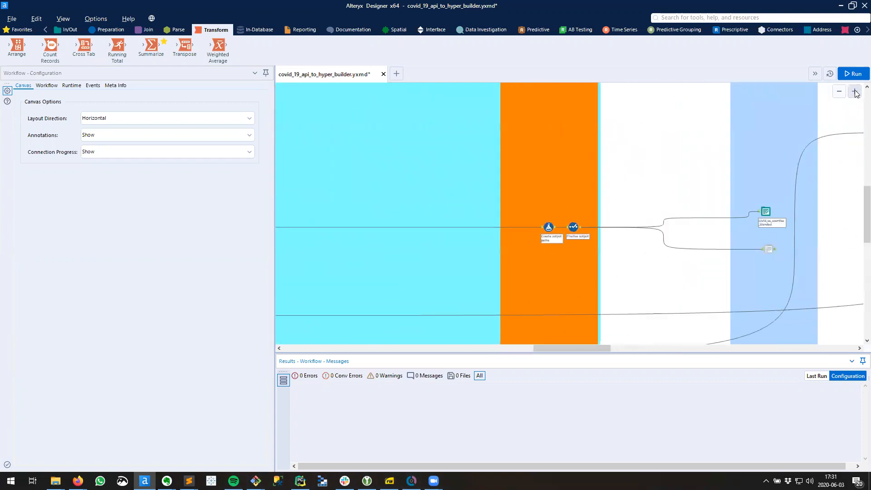
pyautogui.click(855, 92)
pyautogui.moveTo(587, 346); pyautogui.dragTo(636, 343)
pyautogui.moveTo(858, 214); pyautogui.dragTo(859, 202)
pyautogui.click(493, 139)
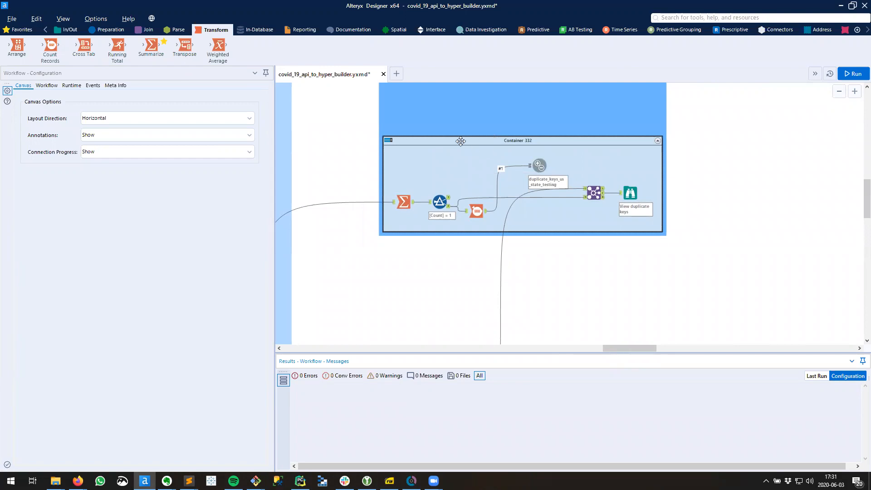
pyautogui.click(401, 205)
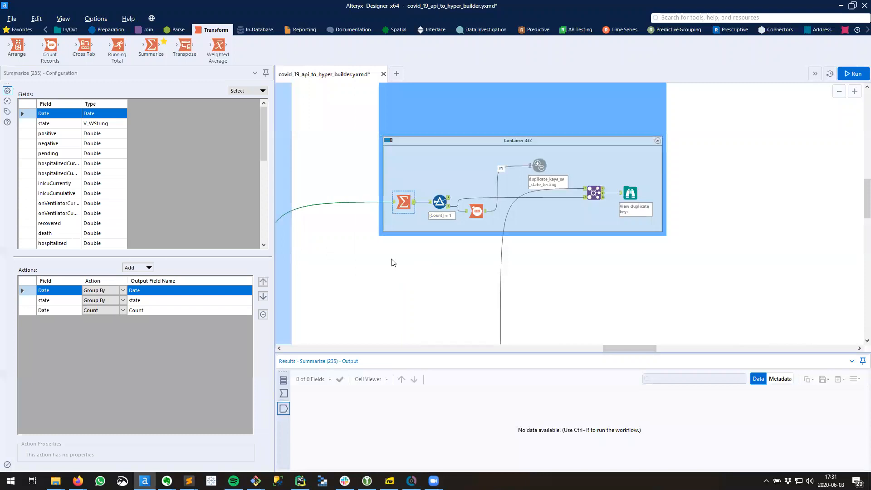
# Add a second Summarize tool in Container 332, directly below the existing Summarize tool
pyautogui.moveTo(147, 46); pyautogui.dragTo(402, 229)
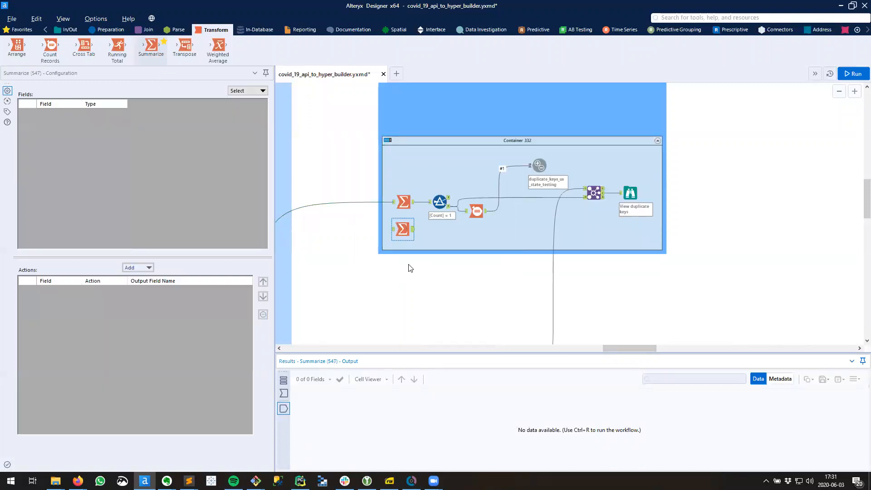
pyautogui.keyDown('ctrl'); pyautogui.click(403, 202); pyautogui.keyUp('ctrl')
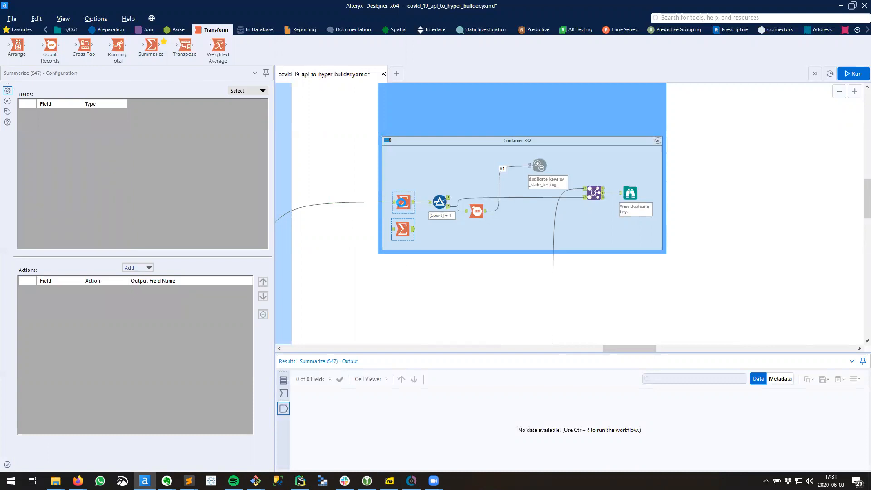
pyautogui.click(402, 230)
pyautogui.click(401, 230)
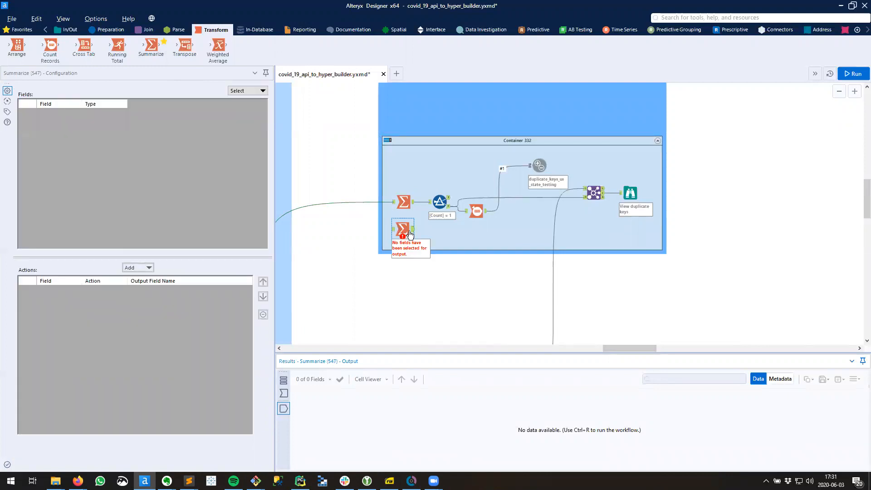
# Trace the original Summarize tool's incoming connection back through the workflow to its source tool
pyautogui.click(403, 201)
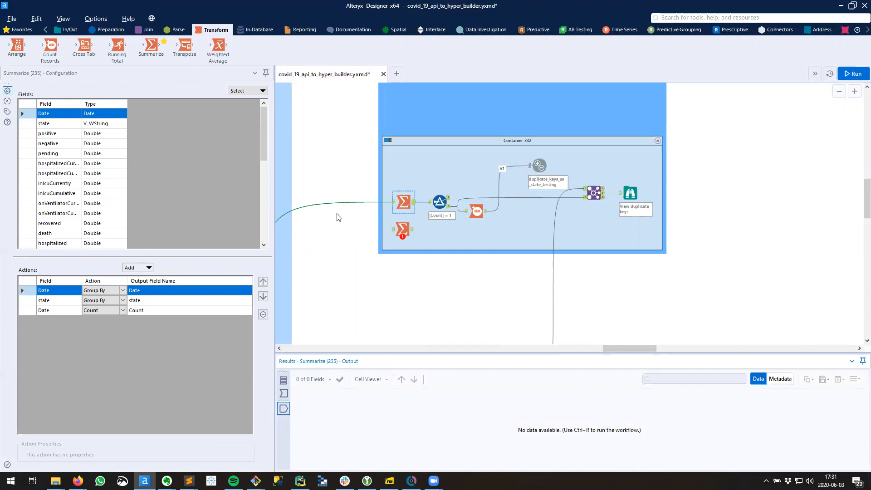
pyautogui.scroll(1, 315, 250)
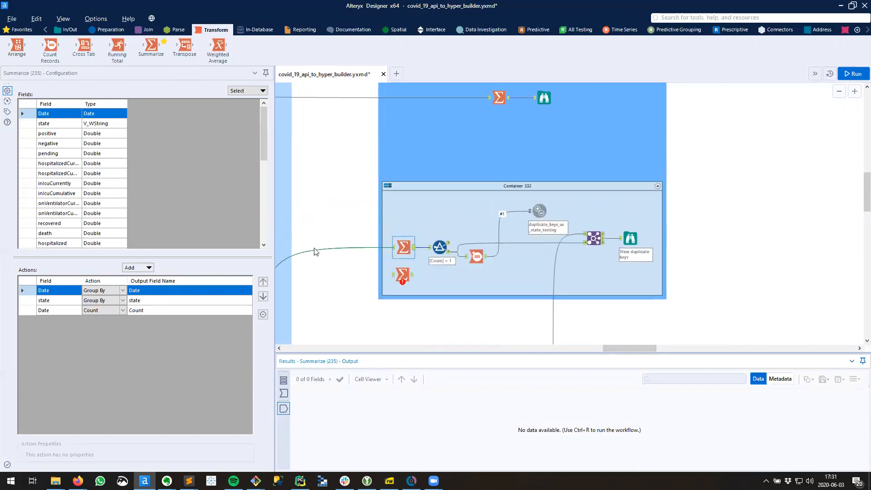
pyautogui.hscroll(-2, 315, 252)
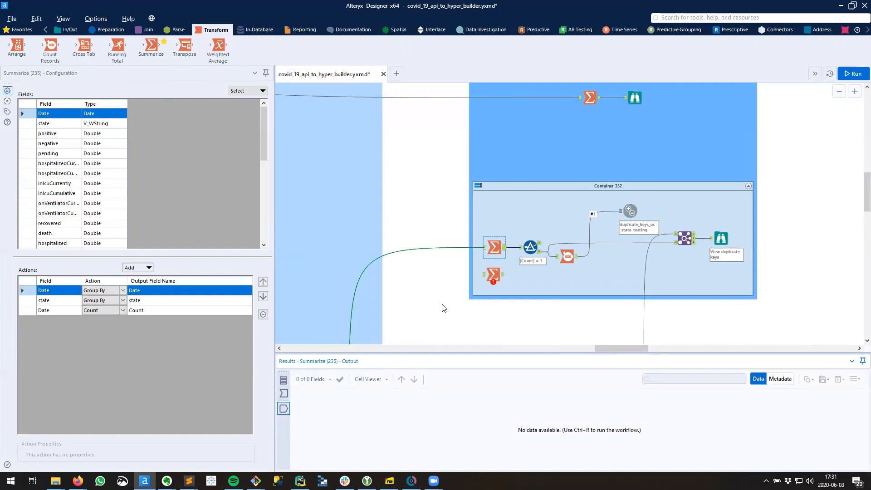
pyautogui.hscroll(-1, 443, 308)
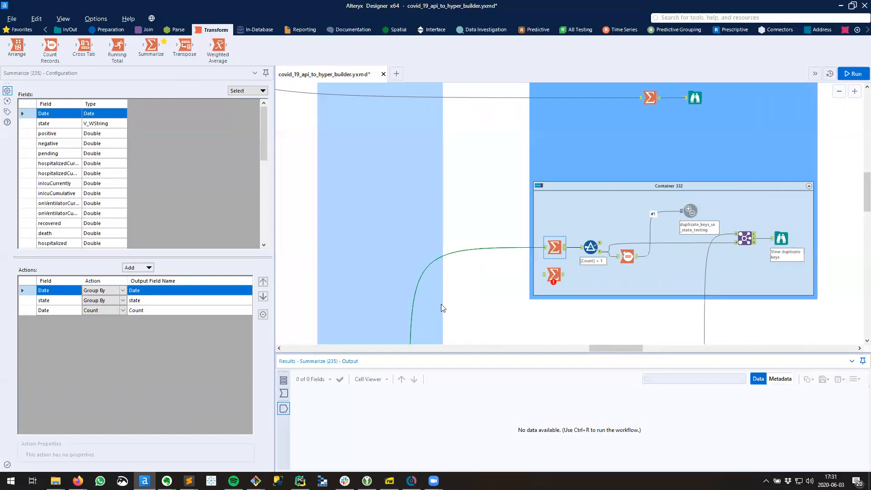
pyautogui.hscroll(-1, 442, 308)
pyautogui.hscroll(-2, 441, 304)
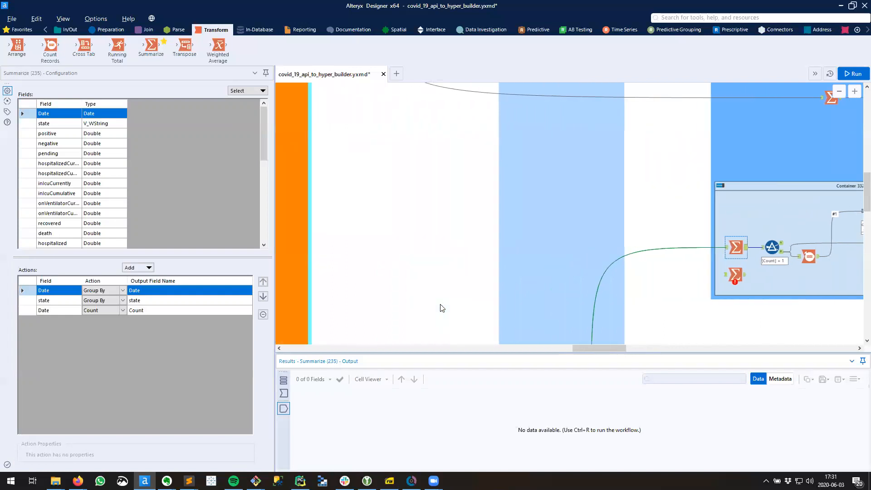
pyautogui.hscroll(-5, 442, 308)
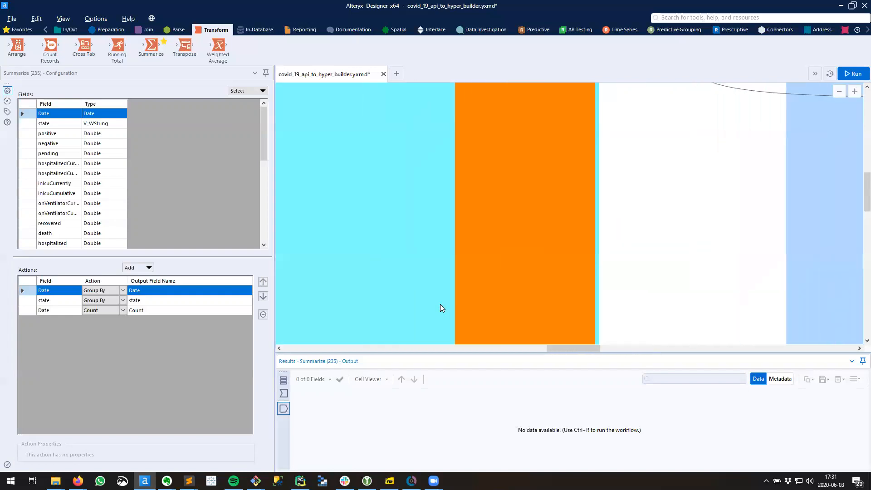
pyautogui.hscroll(-1, 443, 308)
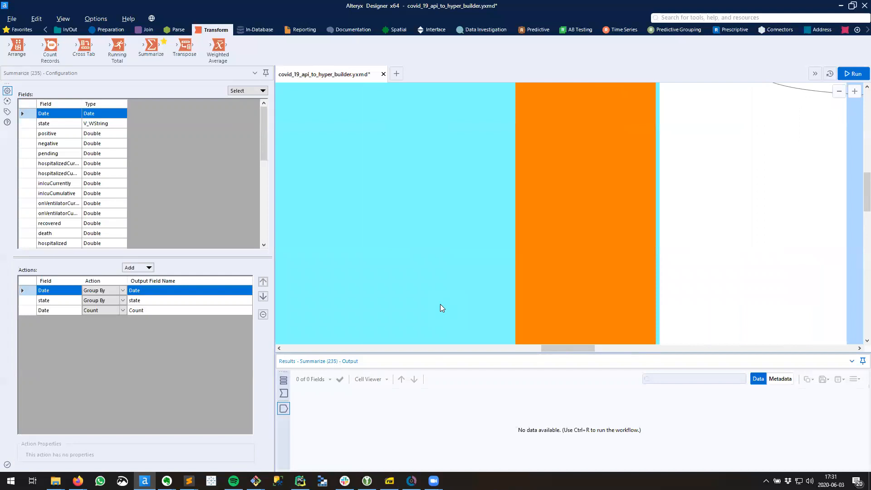
pyautogui.hscroll(3, 439, 304)
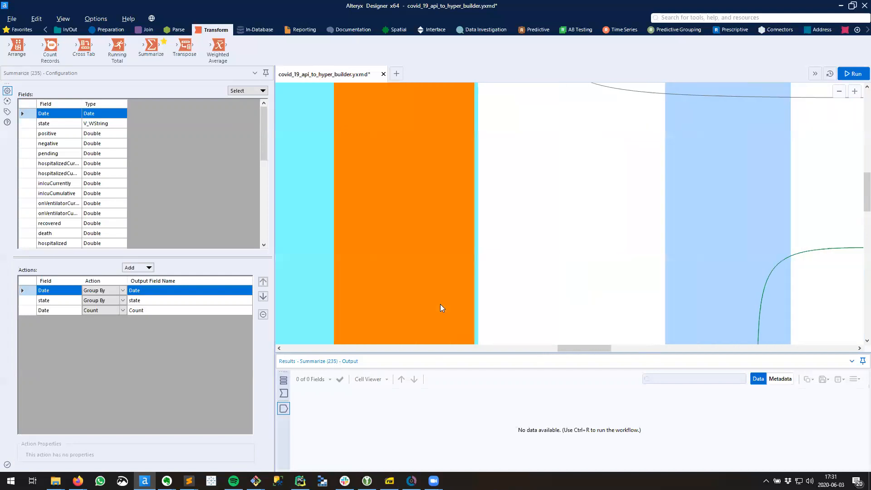
pyautogui.hscroll(5, 440, 308)
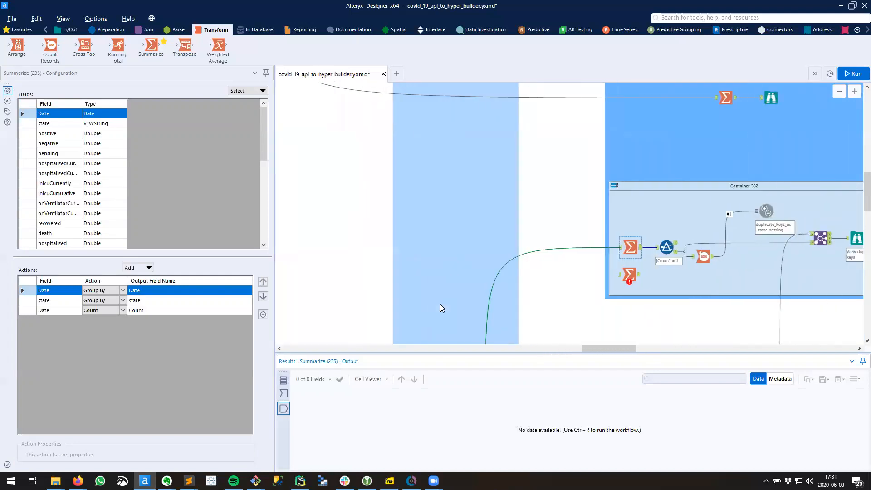
pyautogui.scroll(-3, 454, 289)
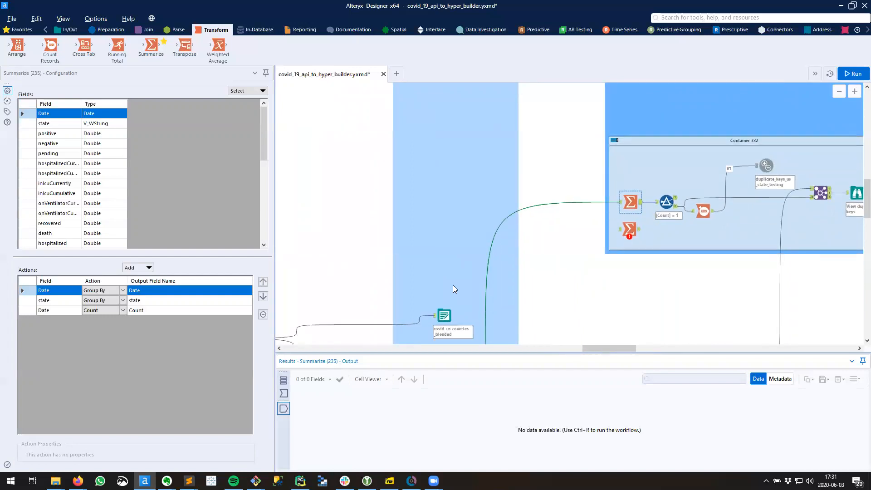
pyautogui.scroll(-3, 455, 289)
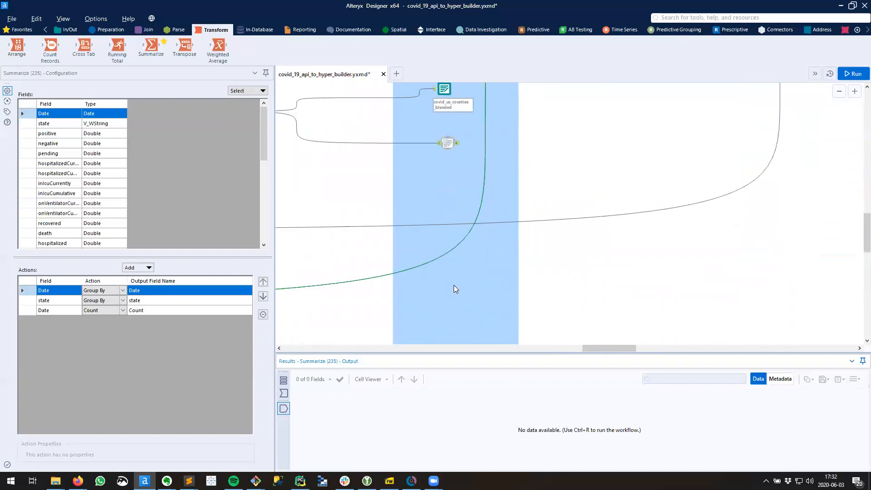
pyautogui.hscroll(-4, 412, 290)
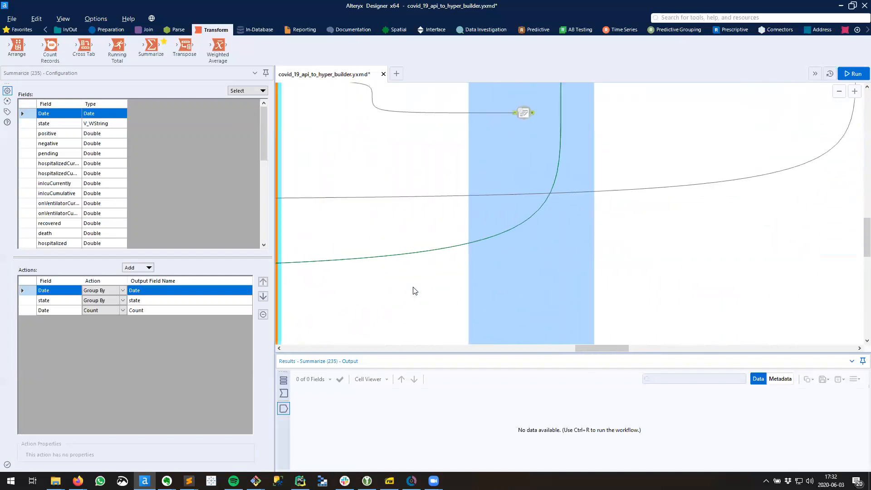
pyautogui.hscroll(-5, 413, 287)
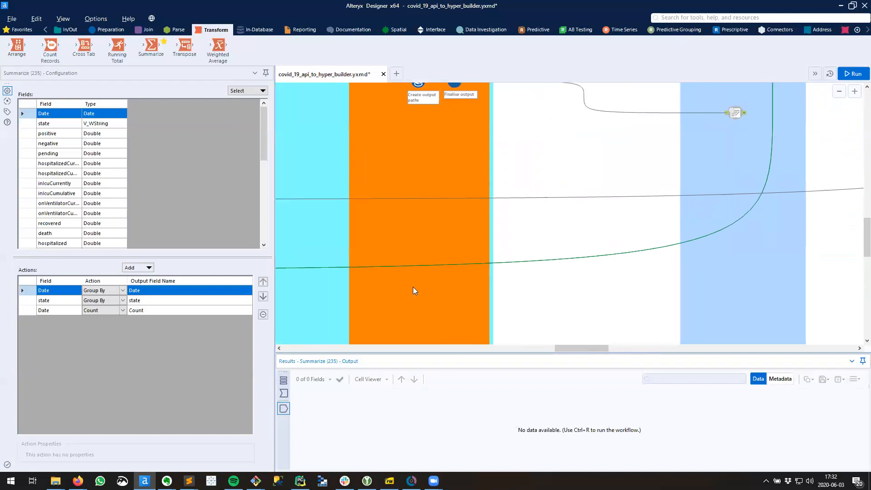
pyautogui.hscroll(-8, 413, 290)
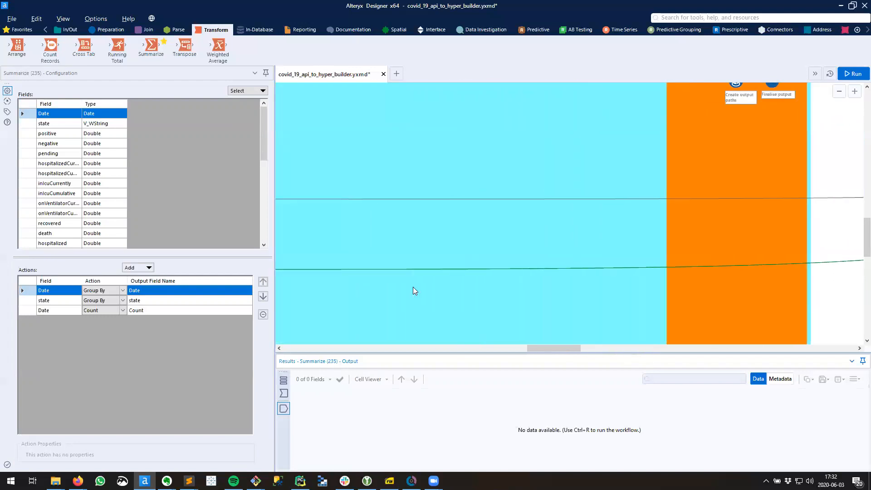
pyautogui.hscroll(-8, 413, 287)
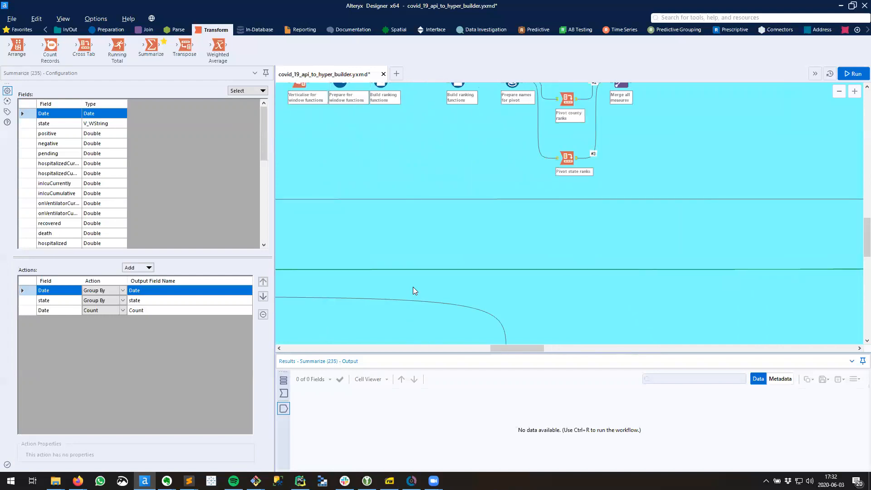
pyautogui.hscroll(-8, 355, 288)
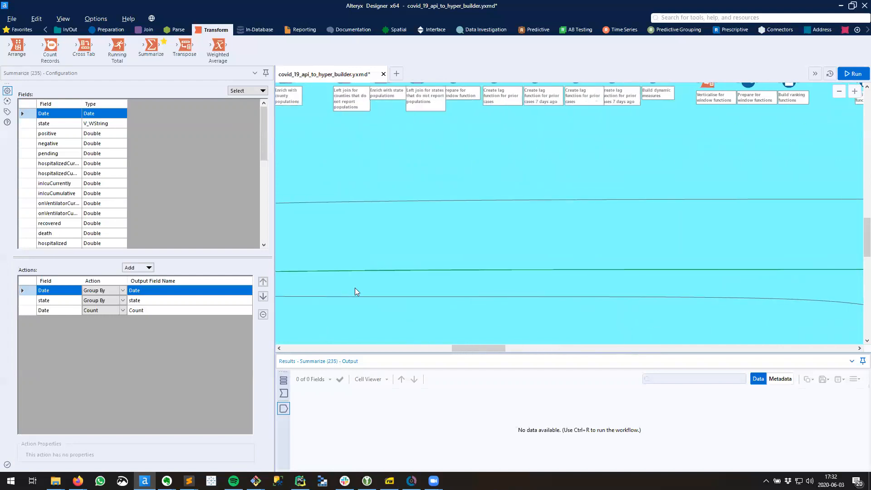
pyautogui.hscroll(-8, 353, 288)
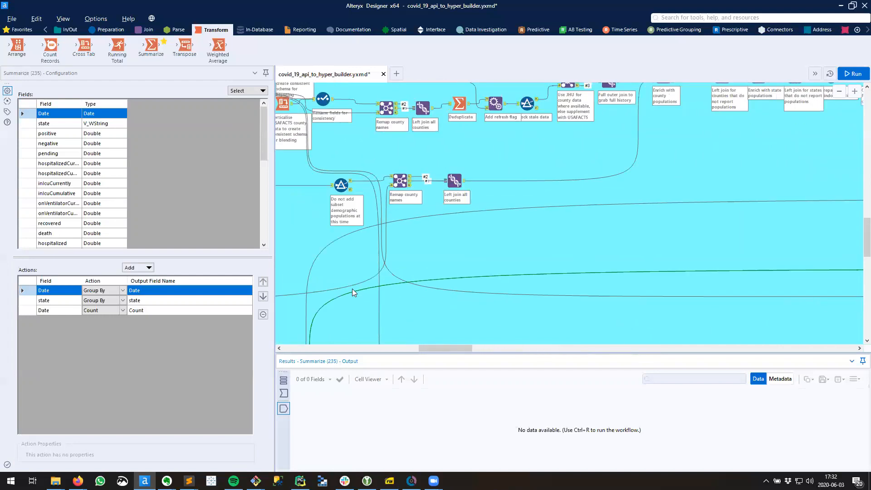
pyautogui.hscroll(-2, 352, 289)
pyautogui.scroll(-3, 352, 289)
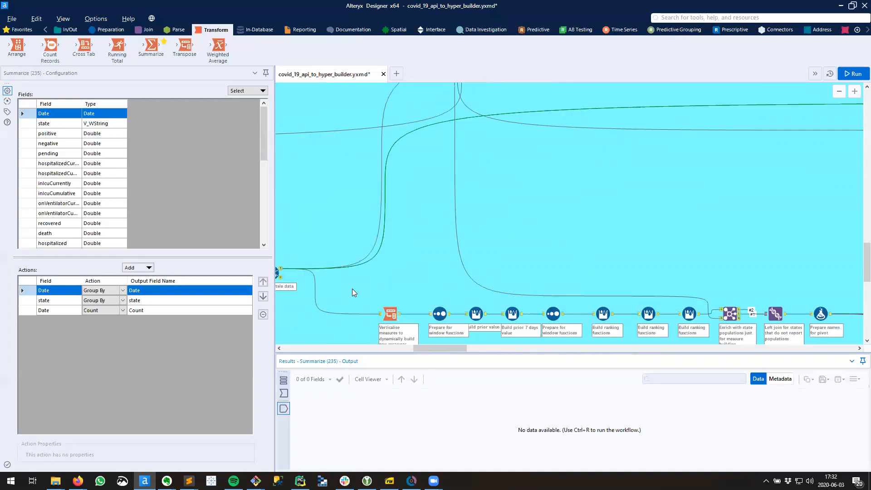
pyautogui.hscroll(-3, 352, 288)
# Connect the Block stale data filter's True output to the new Summarize tool, and delete that connection again
pyautogui.click(362, 272)
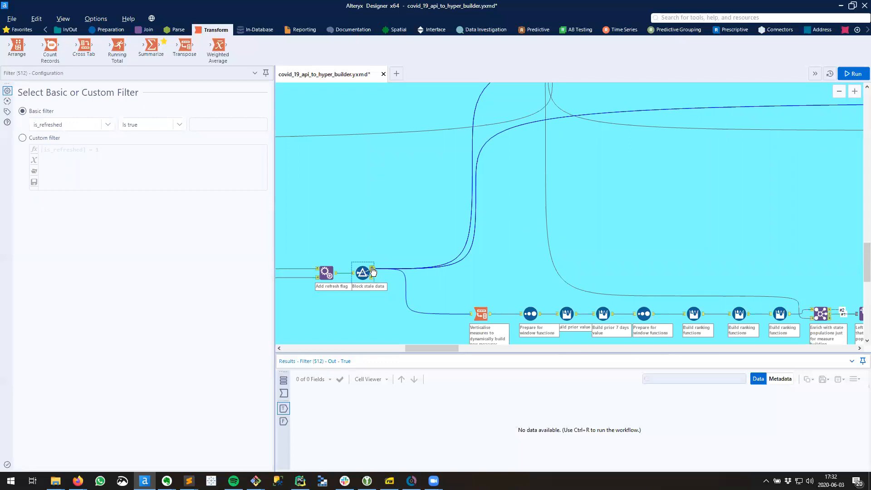
pyautogui.moveTo(372, 269); pyautogui.dragTo(563, 184)
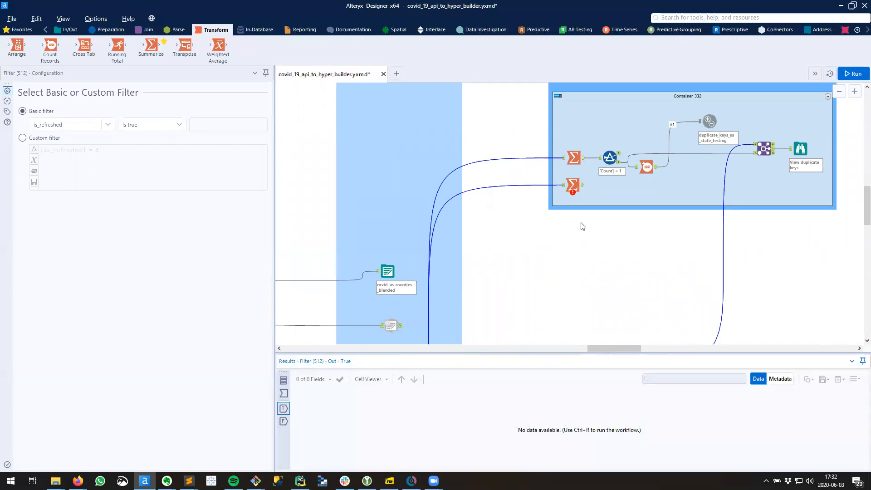
pyautogui.click(524, 192)
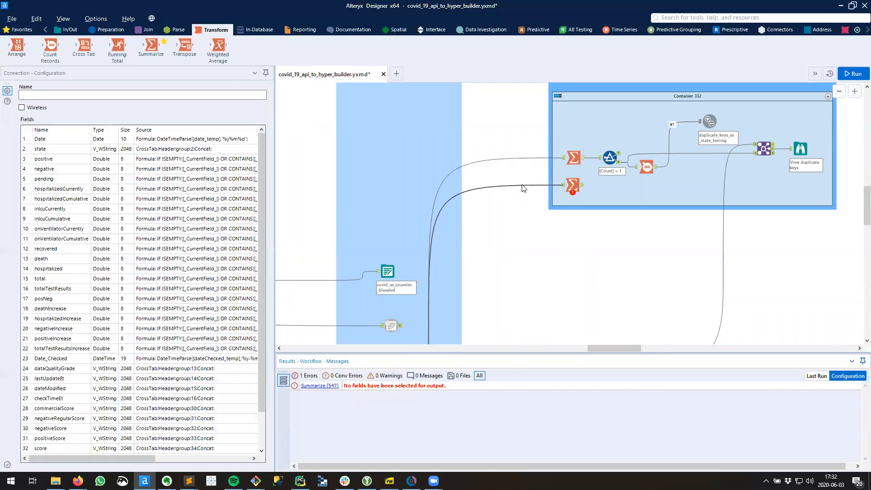
pyautogui.press('Delete')
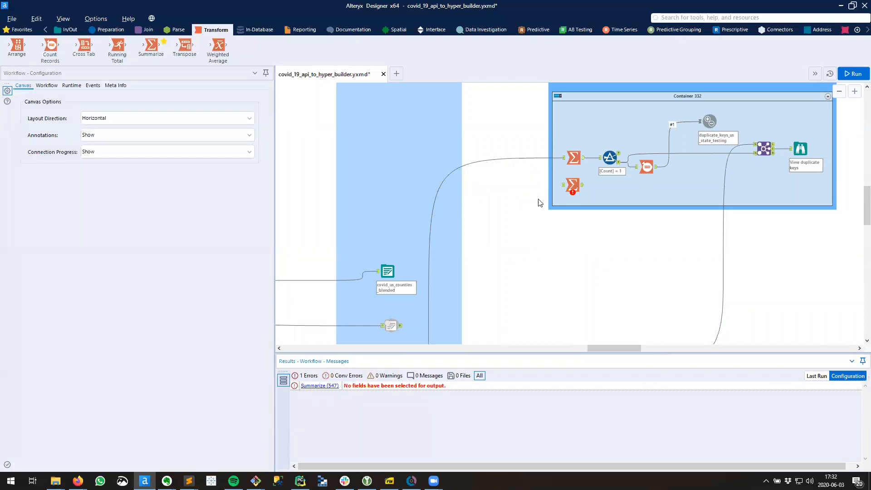
# Navigate through the connected tools from Summarize (235) to its incoming Filter (512), back to the Summarize, and to the filter again
pyautogui.click(573, 155)
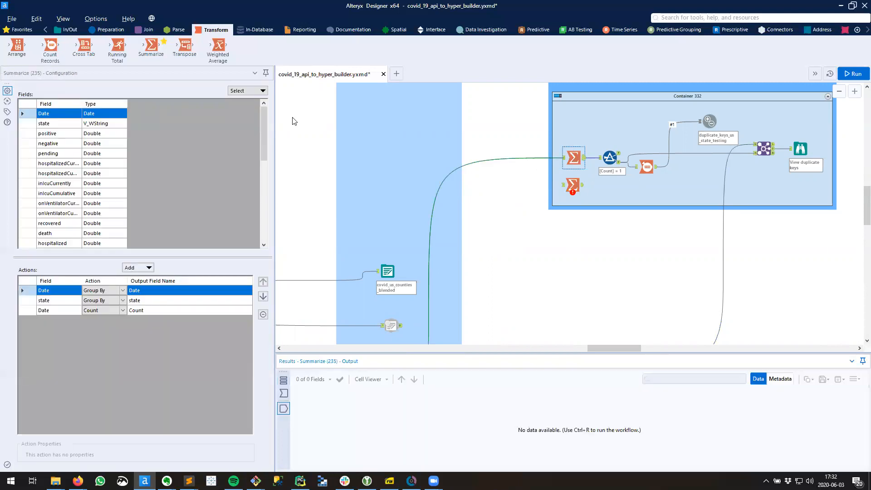
pyautogui.click(7, 102)
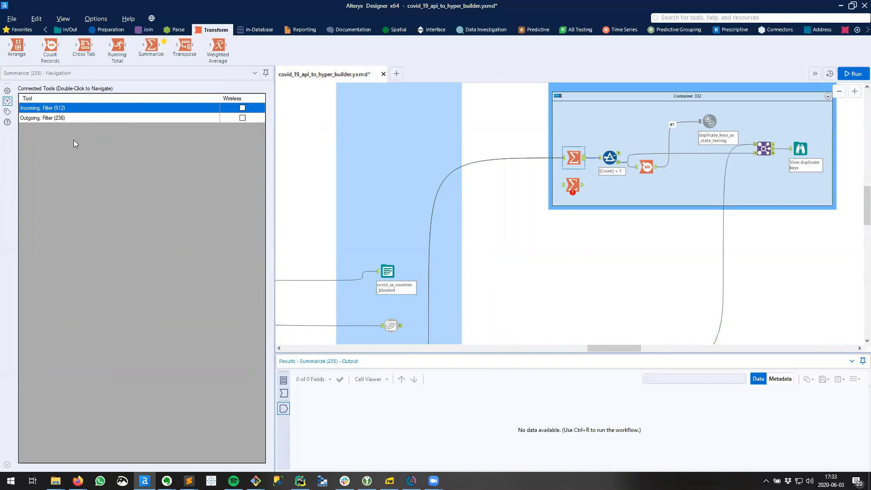
pyautogui.doubleClick(72, 108)
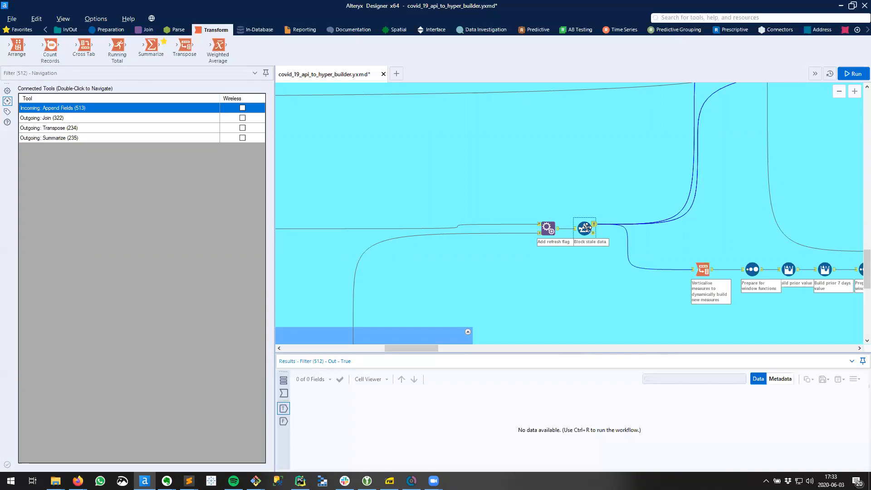
pyautogui.doubleClick(58, 138)
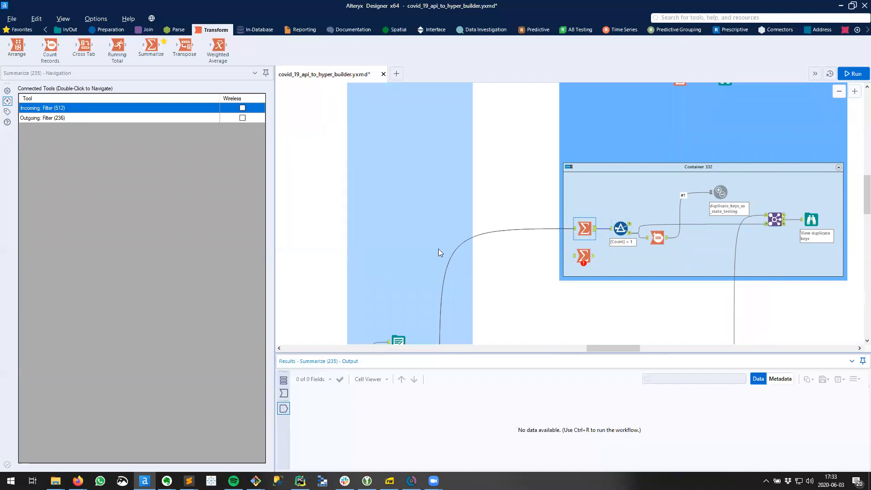
pyautogui.doubleClick(62, 109)
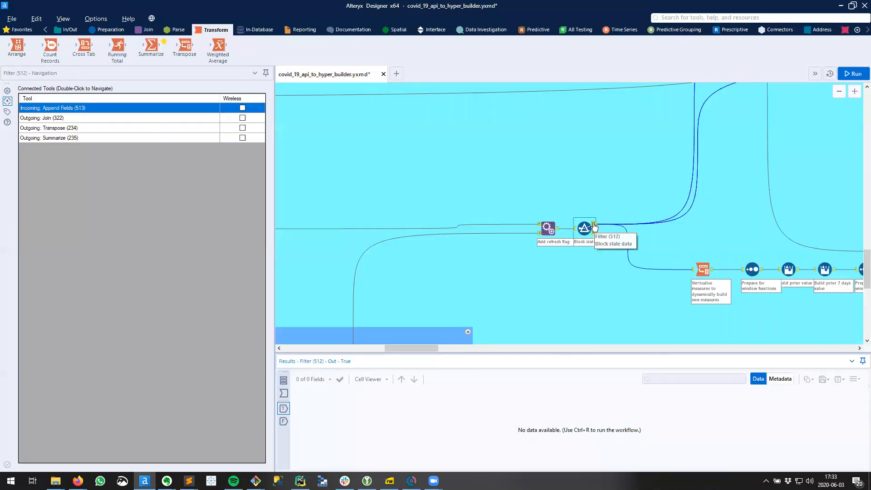
# Wire the True output of Filter (512) to the second Summarize tool in Container 332, and remove that wire again
pyautogui.moveTo(594, 224)
pyautogui.mouseDown()
pyautogui.moveTo(775, 198)
pyautogui.moveTo(865, 96)
pyautogui.moveTo(865, 181)
pyautogui.moveTo(865, 167)
pyautogui.moveTo(661, 216)
pyautogui.moveTo(597, 210)
pyautogui.mouseUp()
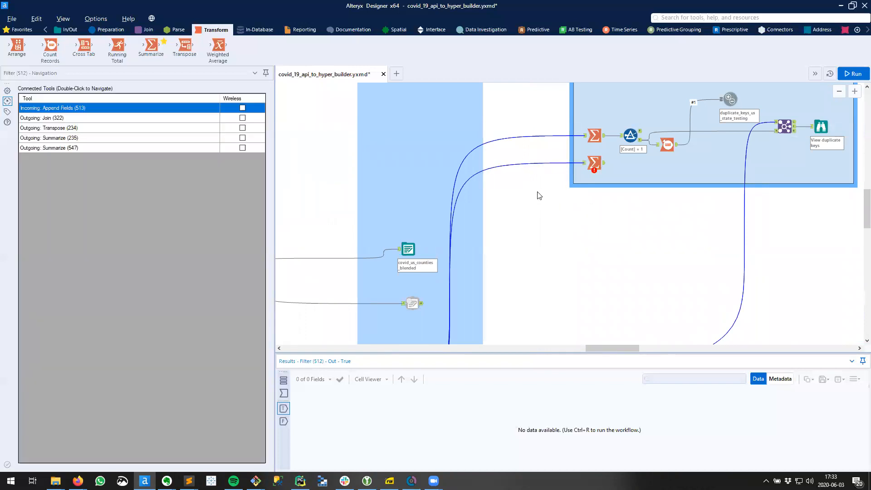
pyautogui.click(542, 167)
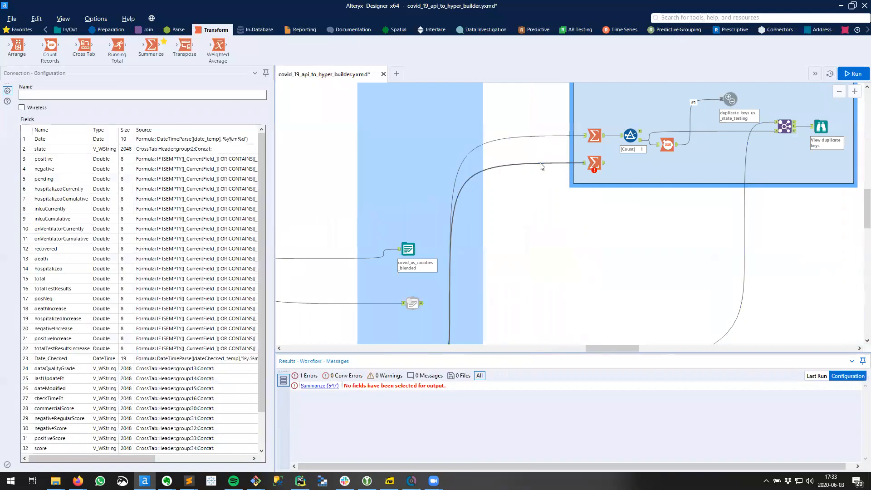
pyautogui.press('Delete')
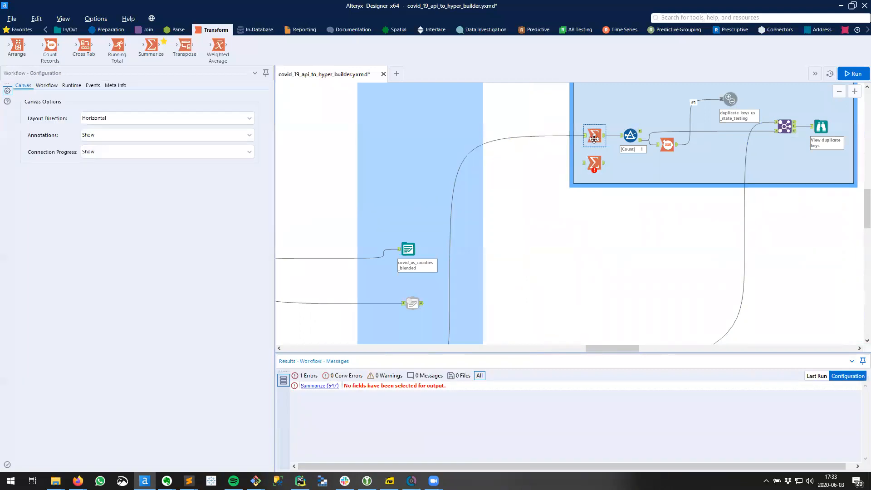
# Look up the incoming tool of the original Summarize (235) in its list of connected tools
pyautogui.click(590, 138)
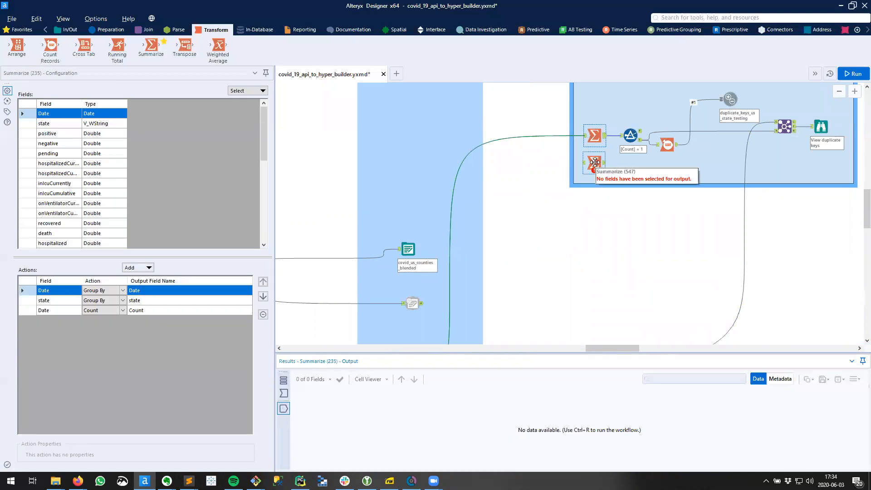
pyautogui.click(7, 101)
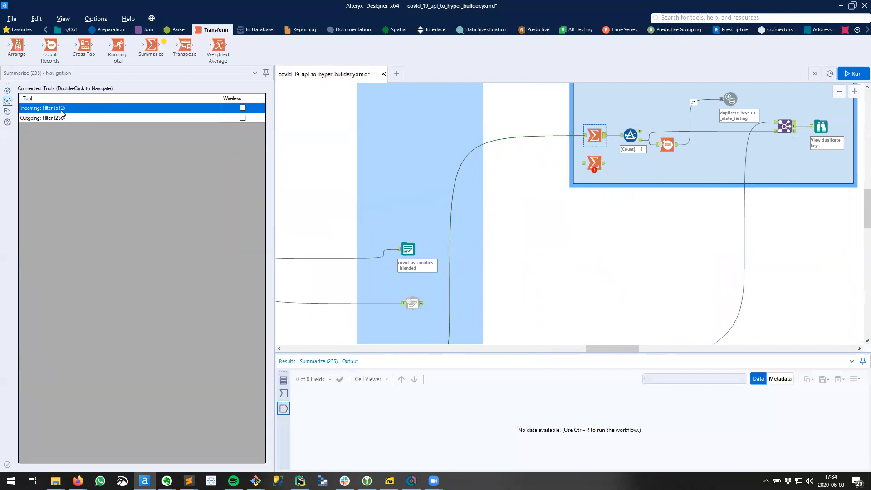
# View the possible connections of the unconnected Summarize (547) and select 512 - Filter T as the output connection
pyautogui.click(595, 162)
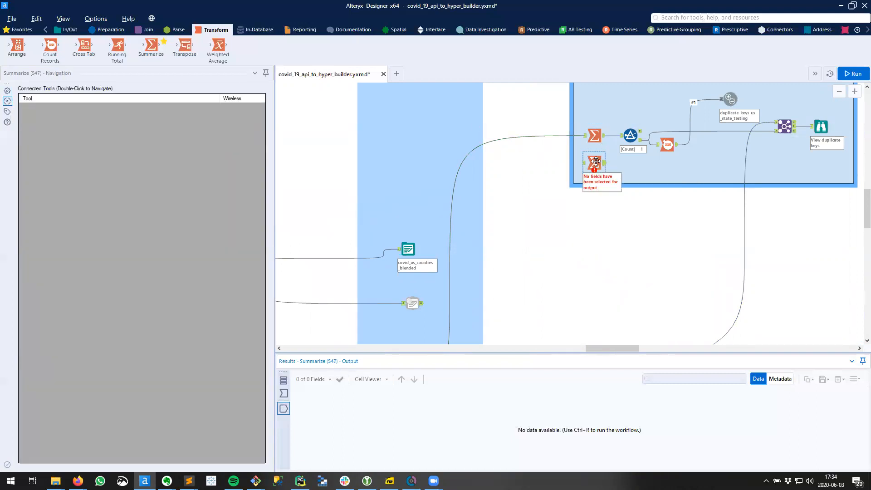
pyautogui.rightClick(596, 161)
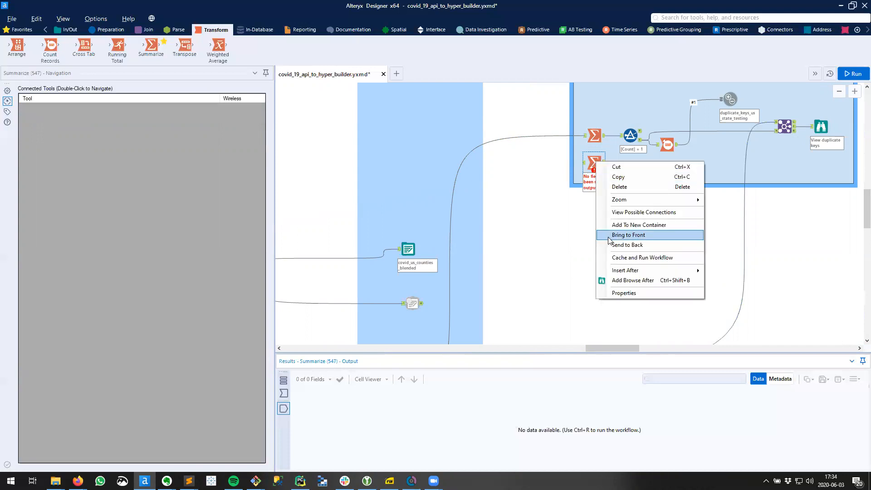
pyautogui.click(682, 212)
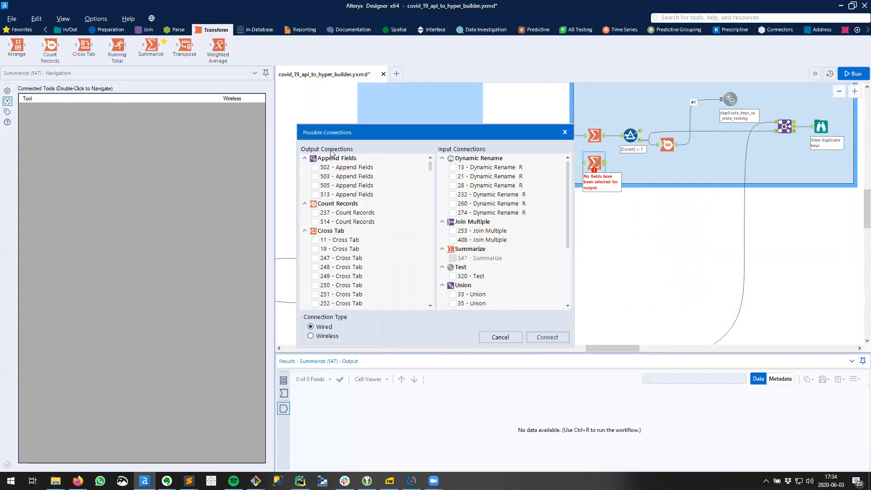
pyautogui.scroll(-6, 357, 183)
pyautogui.scroll(-5, 357, 186)
pyautogui.scroll(-2, 358, 194)
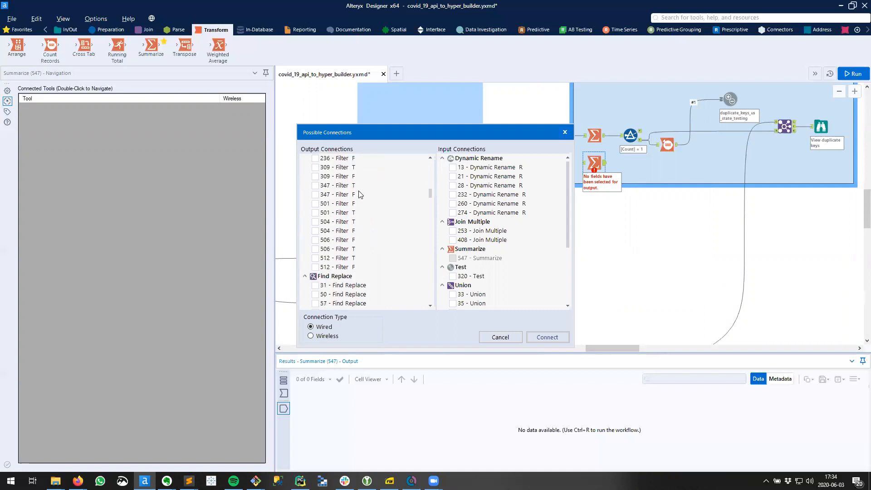
pyautogui.click(315, 258)
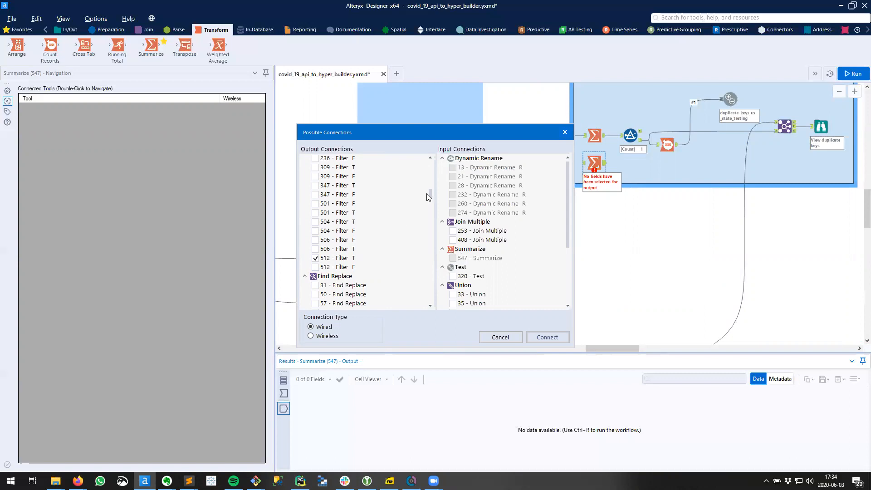
# Deselect 547 - Summarize as an output, select it as the input connection, and create the wired connection
pyautogui.moveTo(431, 194); pyautogui.dragTo(434, 279)
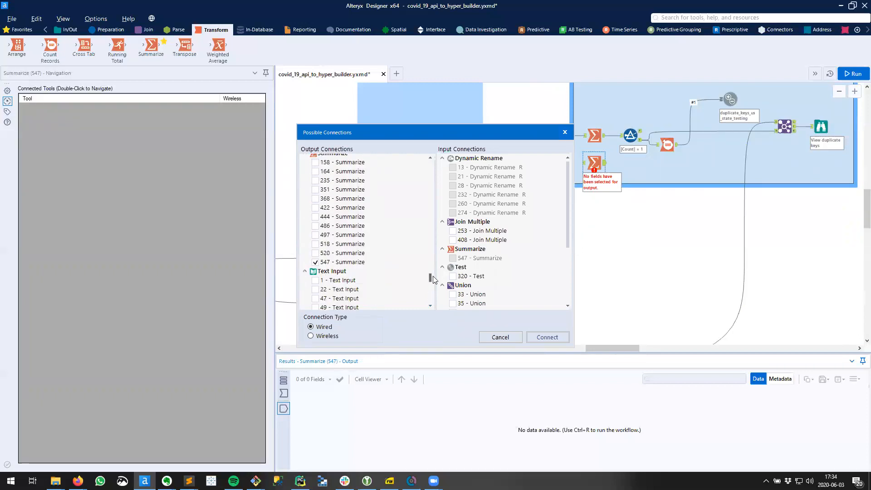
pyautogui.click(337, 263)
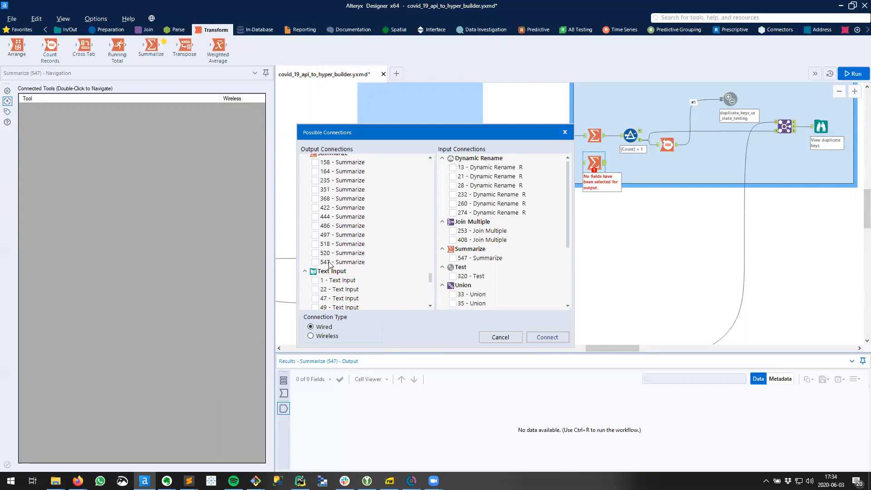
pyautogui.click(453, 258)
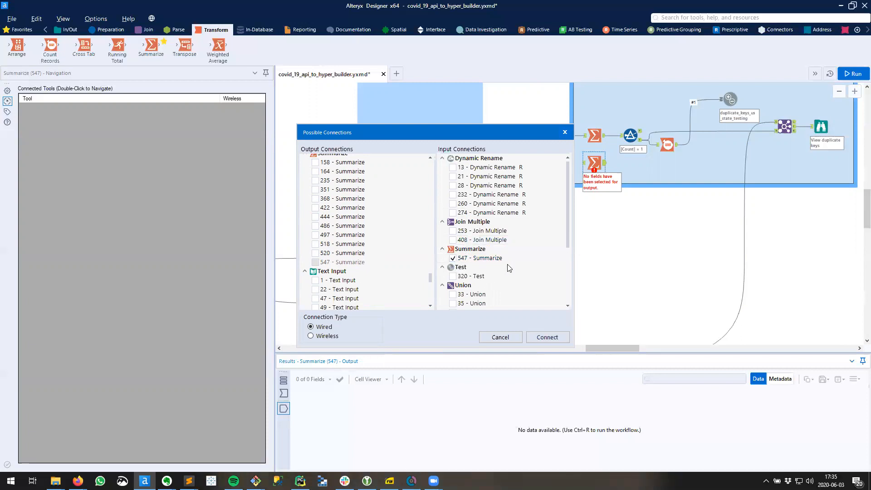
pyautogui.click(546, 337)
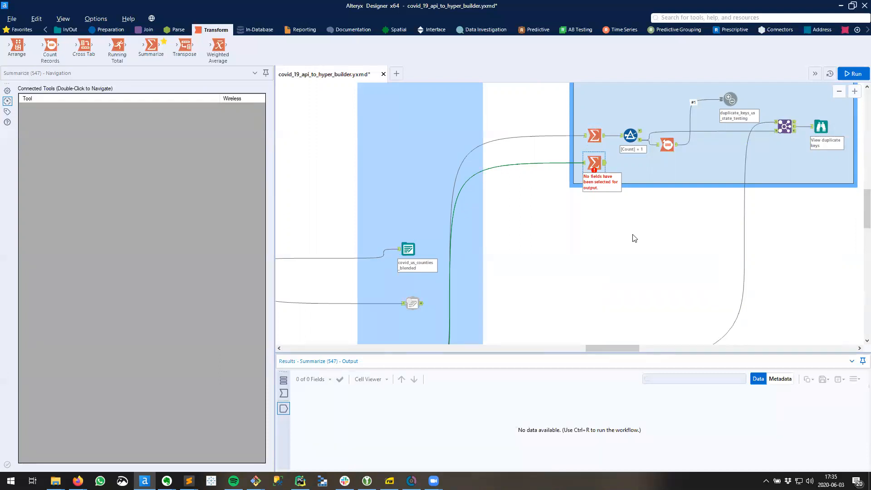
# Review the possible connections of the newly connected Summarize (547) once more, and close the list without connecting anything
pyautogui.hscroll(-2, 584, 279)
pyautogui.hscroll(4, 584, 279)
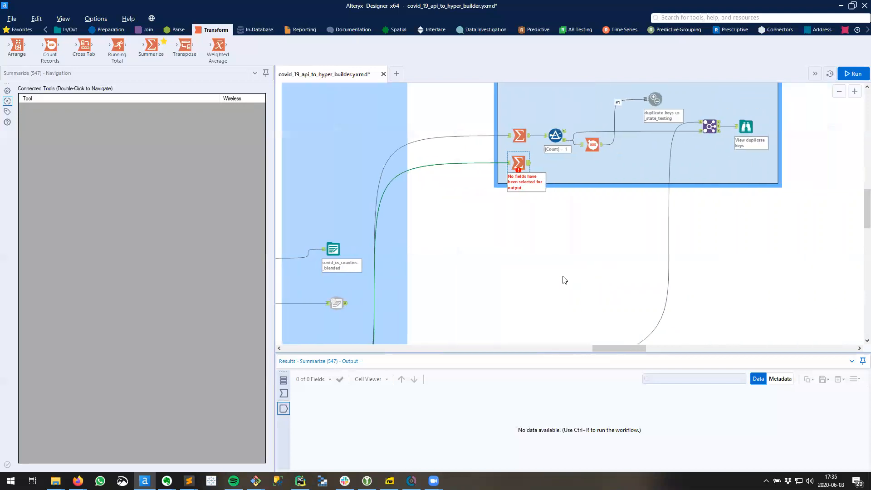
pyautogui.scroll(1, 564, 280)
pyautogui.scroll(-2, 564, 279)
pyautogui.scroll(2, 564, 279)
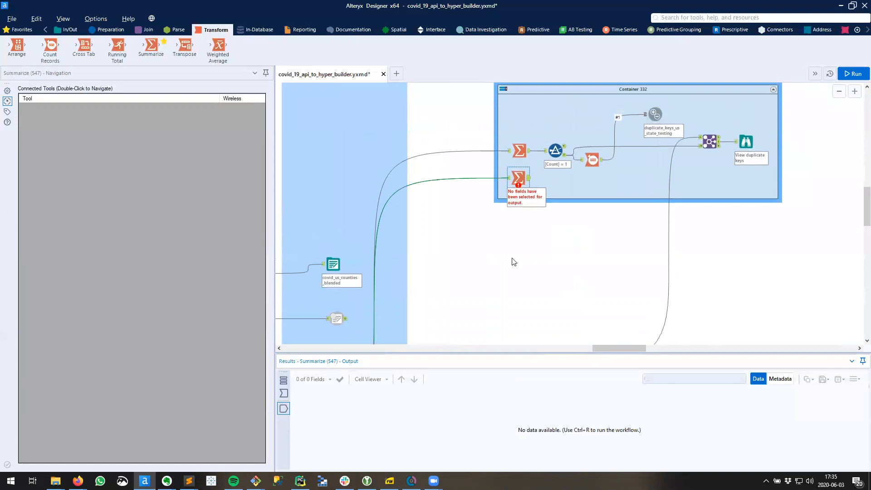
pyautogui.rightClick(519, 178)
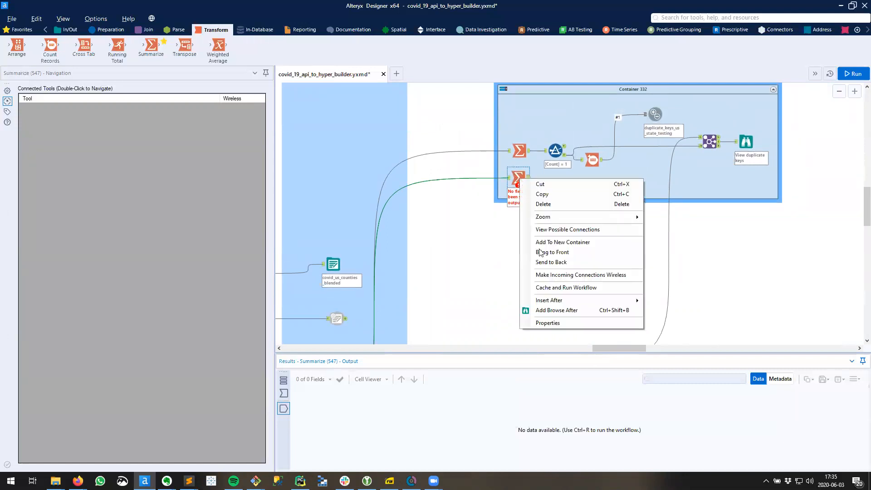
pyautogui.click(577, 231)
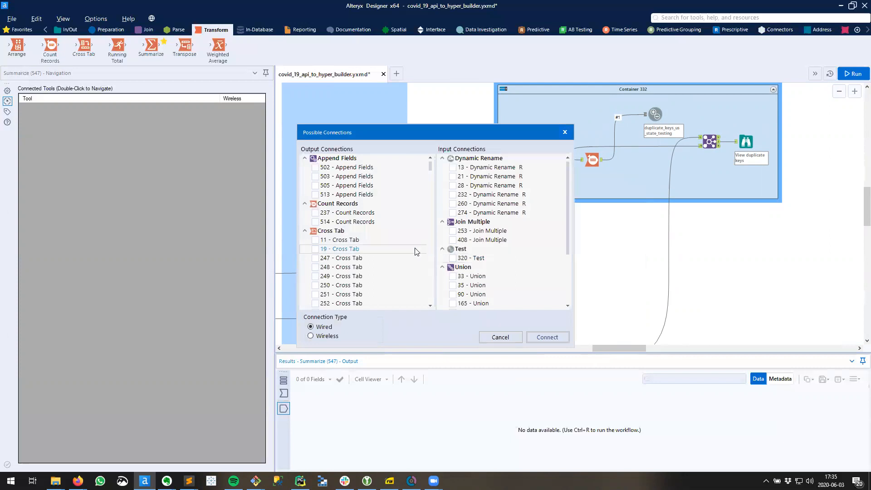
pyautogui.click(499, 337)
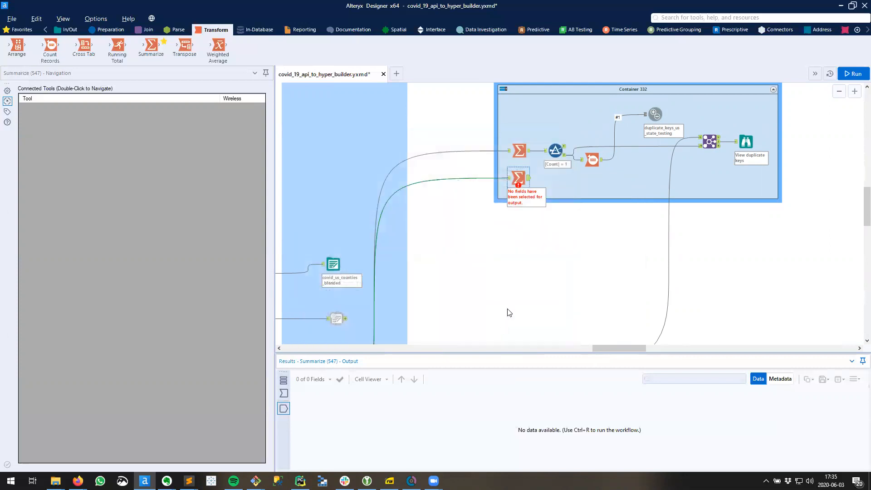
# Trace the original Summarize tool's incoming line back to the Block stale data filter, and return to Container 332 from the full workflow overview
pyautogui.click(511, 155)
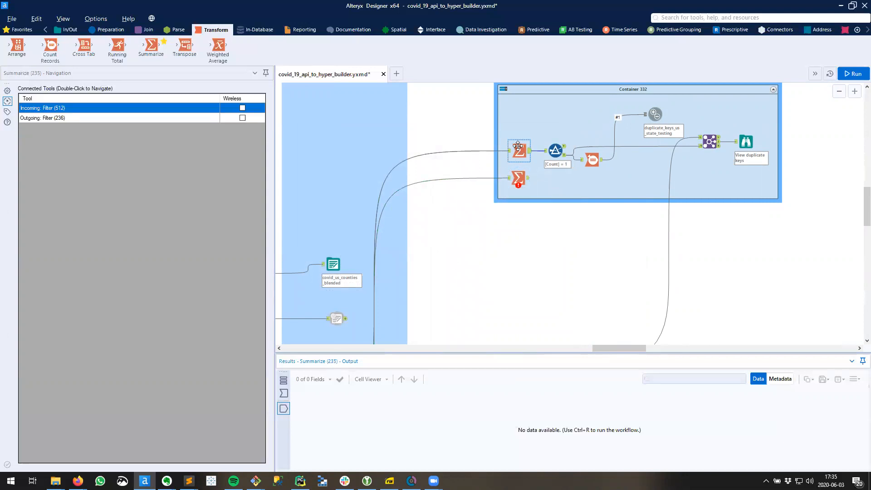
pyautogui.scroll(-4, 409, 252)
pyautogui.scroll(-3, 363, 261)
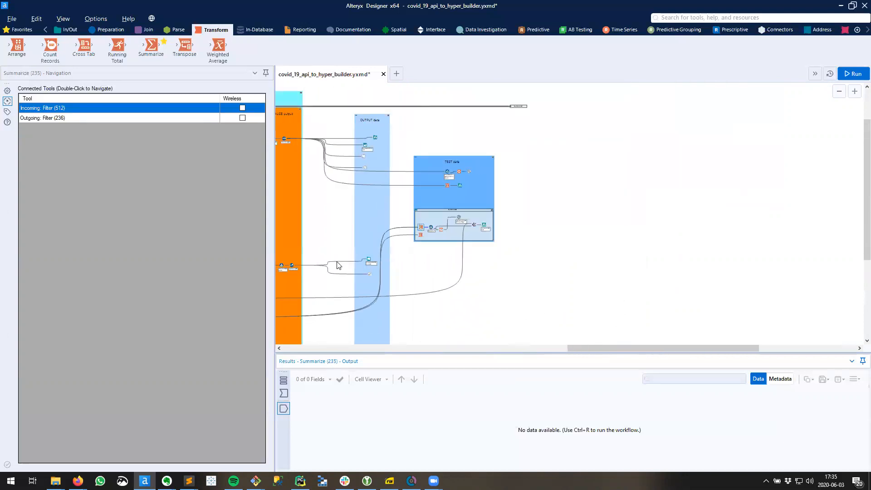
pyautogui.hscroll(-5, 330, 275)
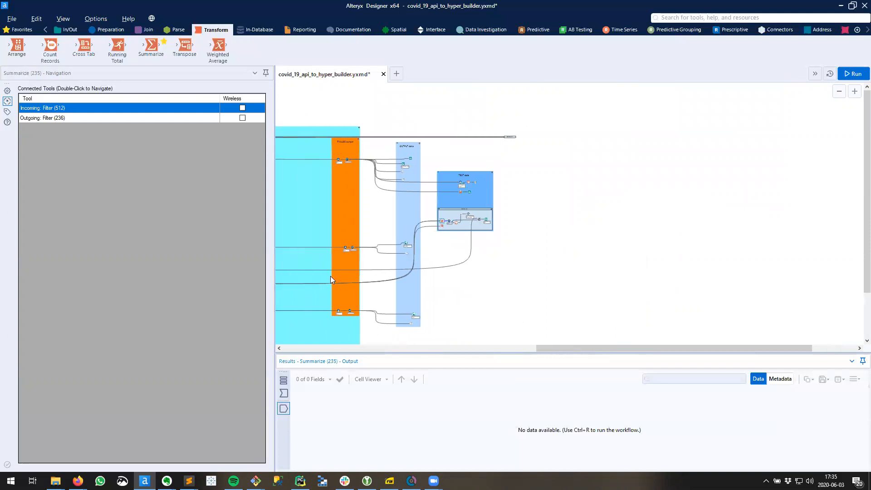
pyautogui.scroll(-4, 320, 278)
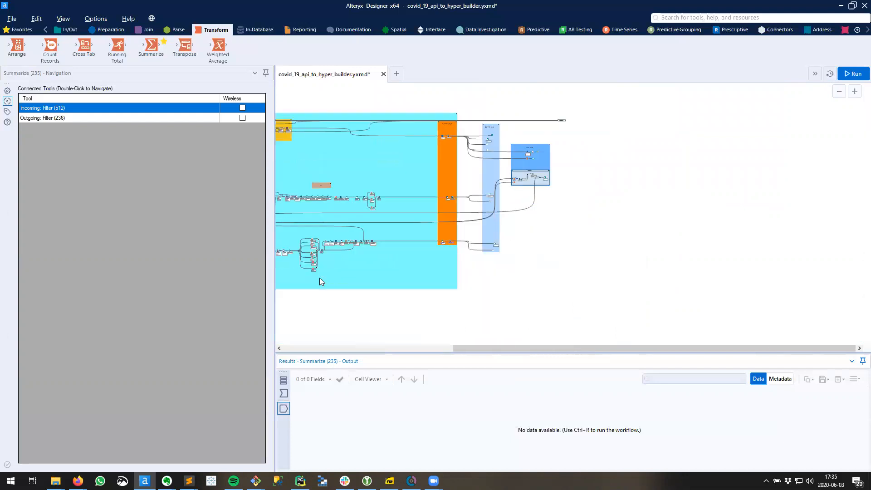
pyautogui.hscroll(-2, 319, 258)
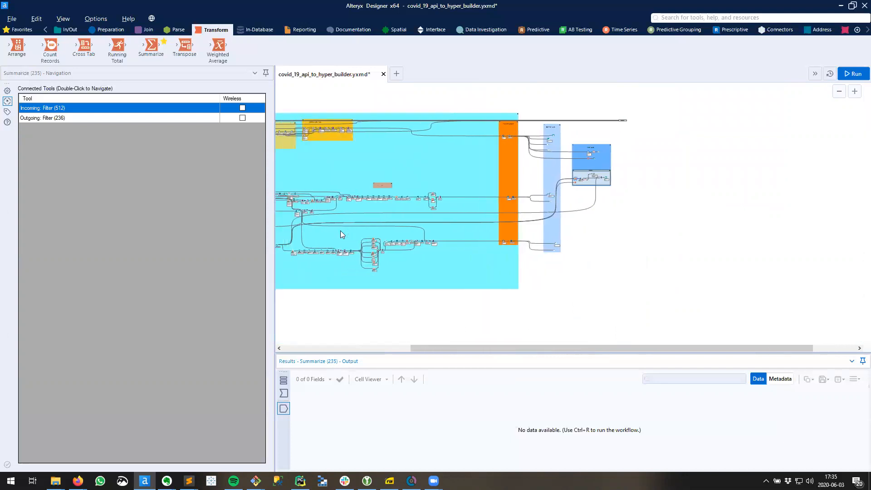
pyautogui.scroll(8, 288, 241)
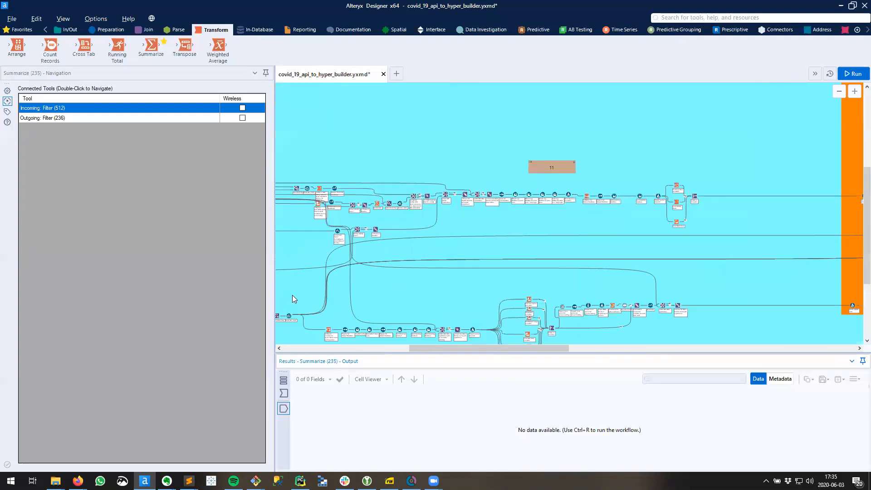
pyautogui.scroll(5, 292, 336)
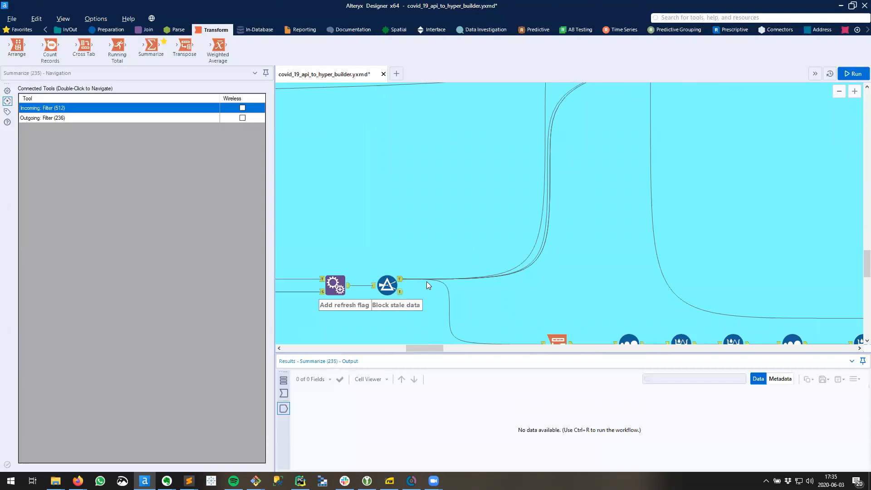
pyautogui.scroll(-10, 529, 212)
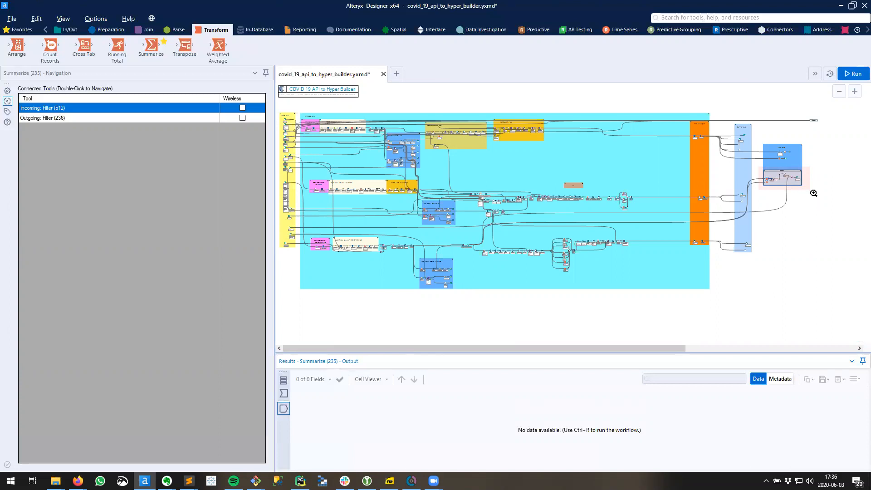
pyautogui.click(814, 194)
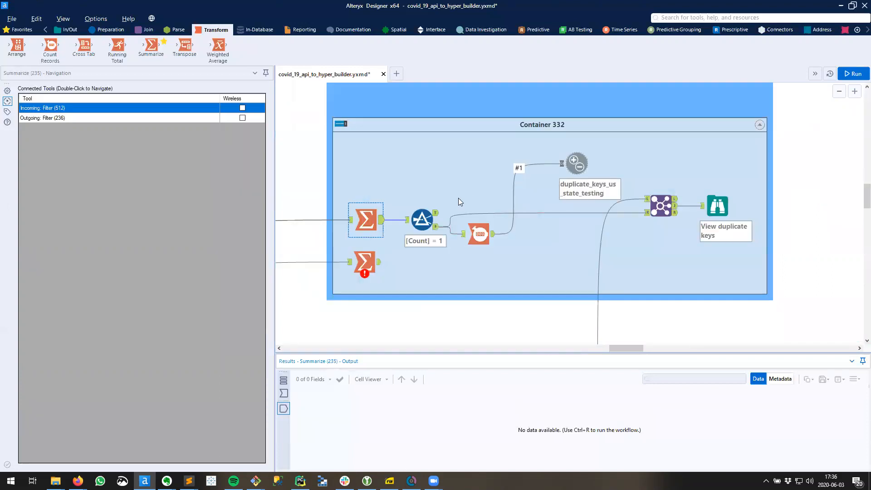